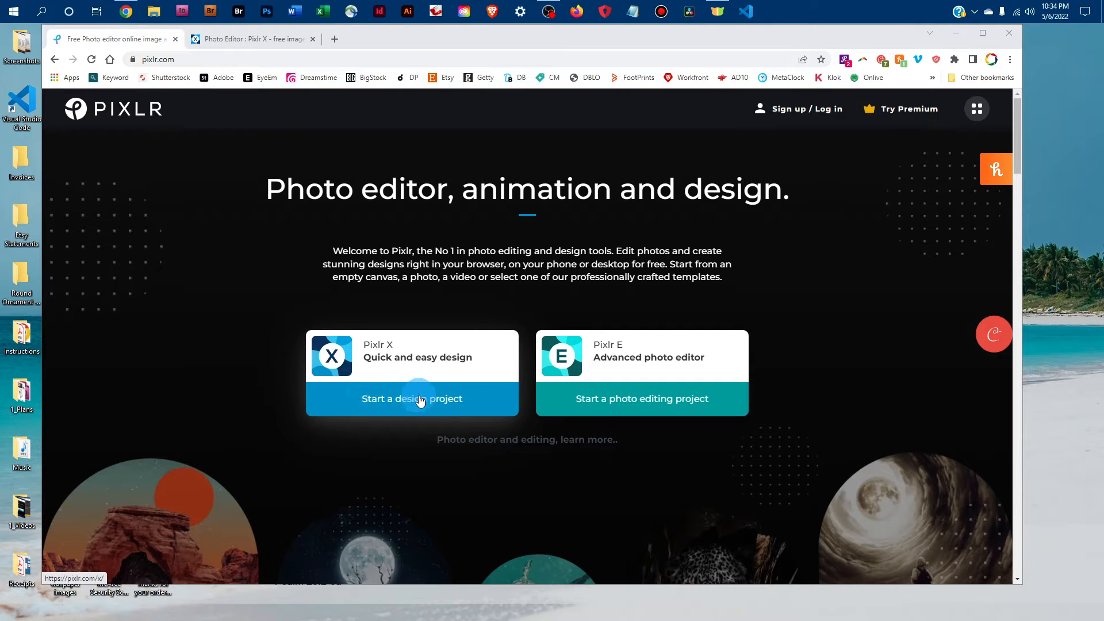
# - Start a Pixlr X design project from LaptopAndMouseNoBG_8x12 in the LaptopAndMouse_PNG folder, keeping the original image size
pyautogui.click(420, 401)
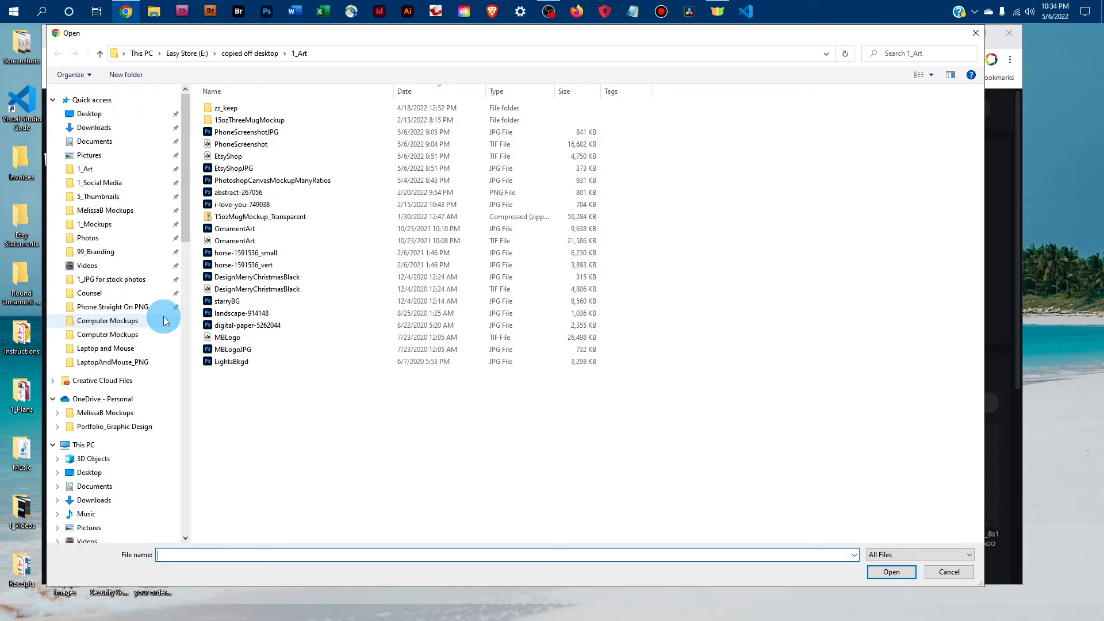
pyautogui.click(107, 348)
pyautogui.doubleClick(314, 138)
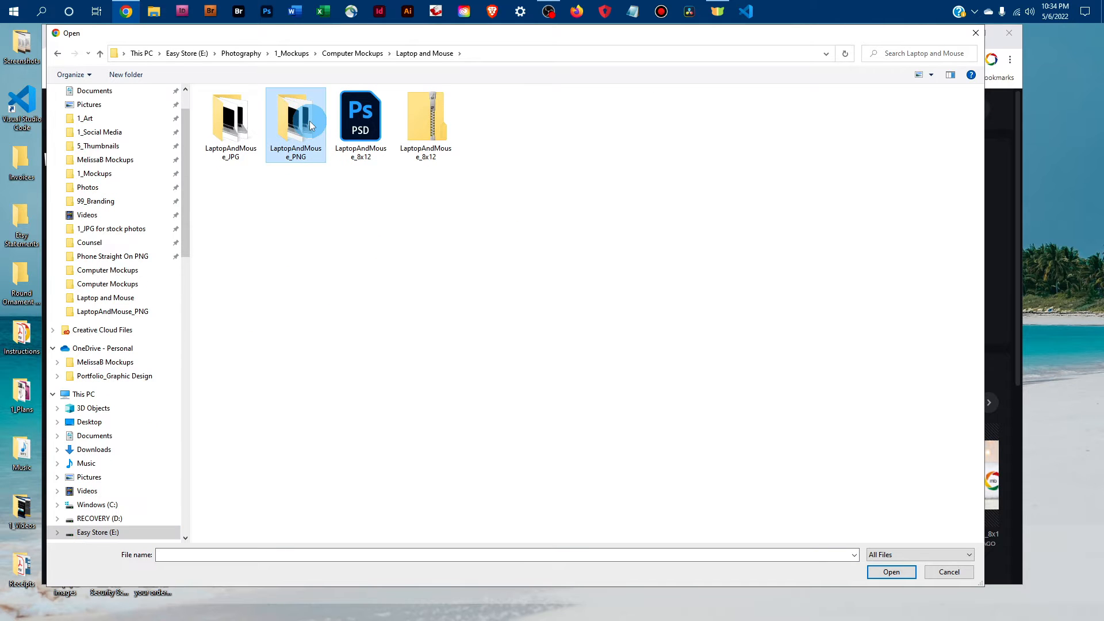
pyautogui.click(298, 130)
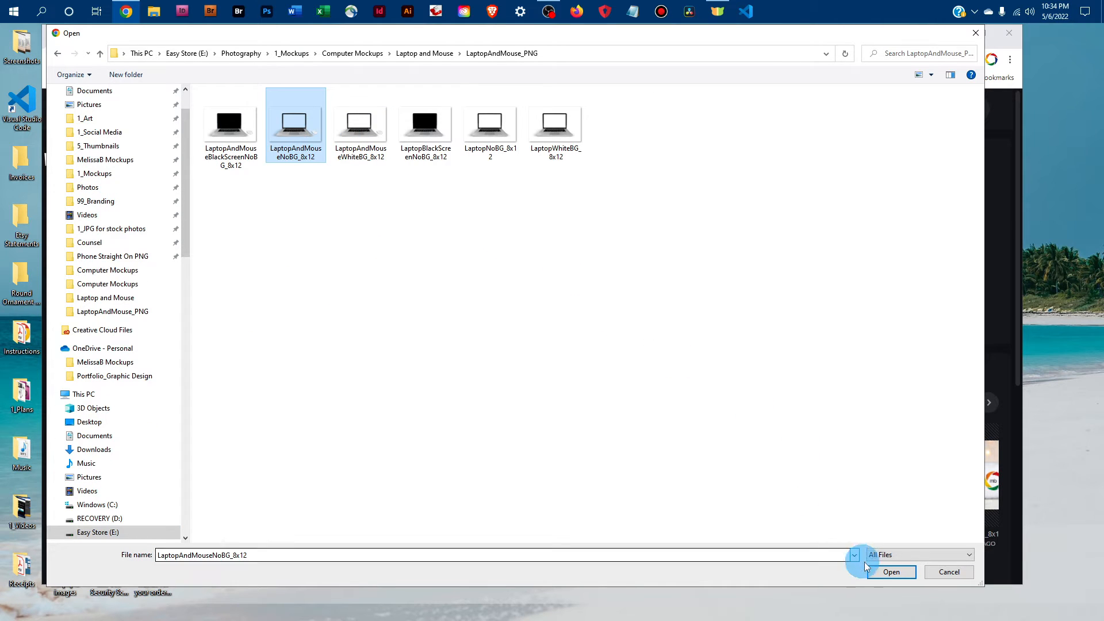
pyautogui.click(893, 572)
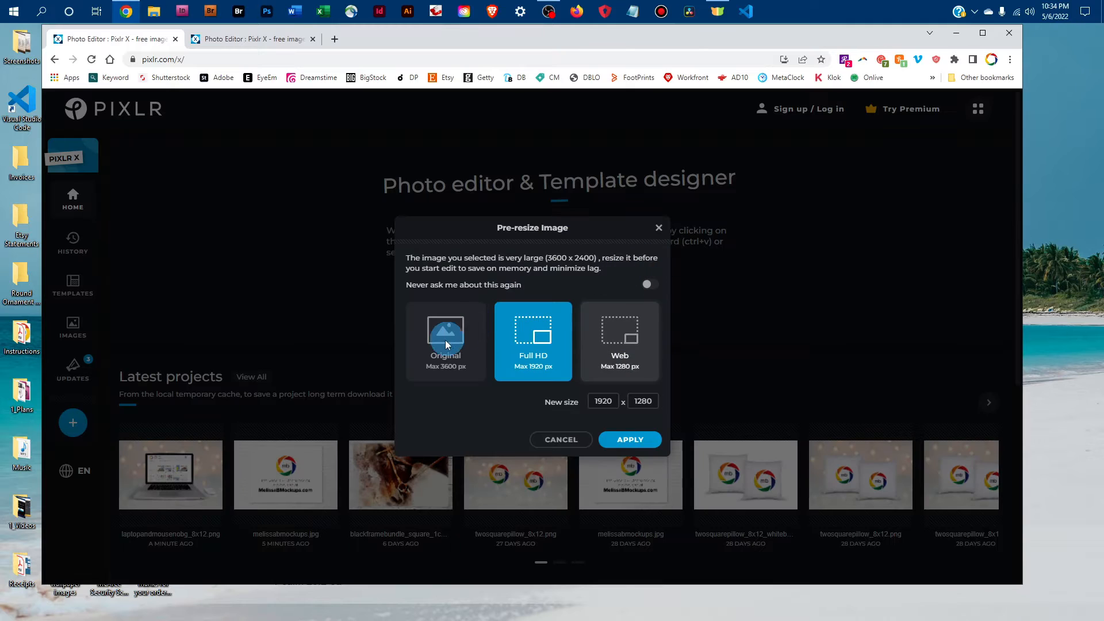
pyautogui.click(445, 340)
pyautogui.click(635, 443)
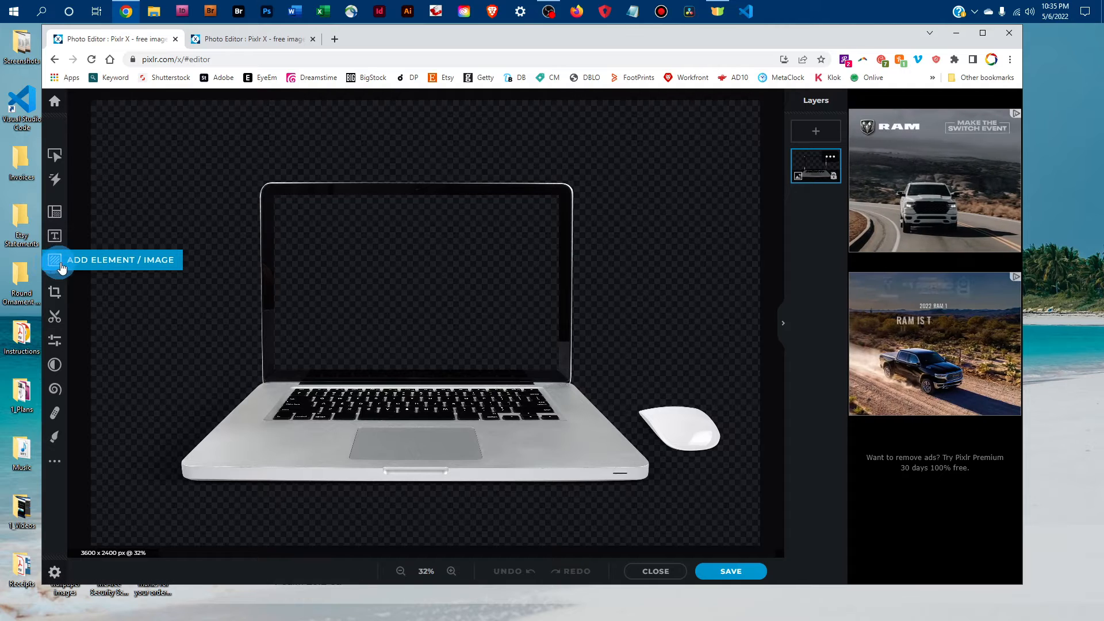
# - Add the EtsyShopJPG image from the 1_Art folder as a new layer over the laptop
pyautogui.click(113, 261)
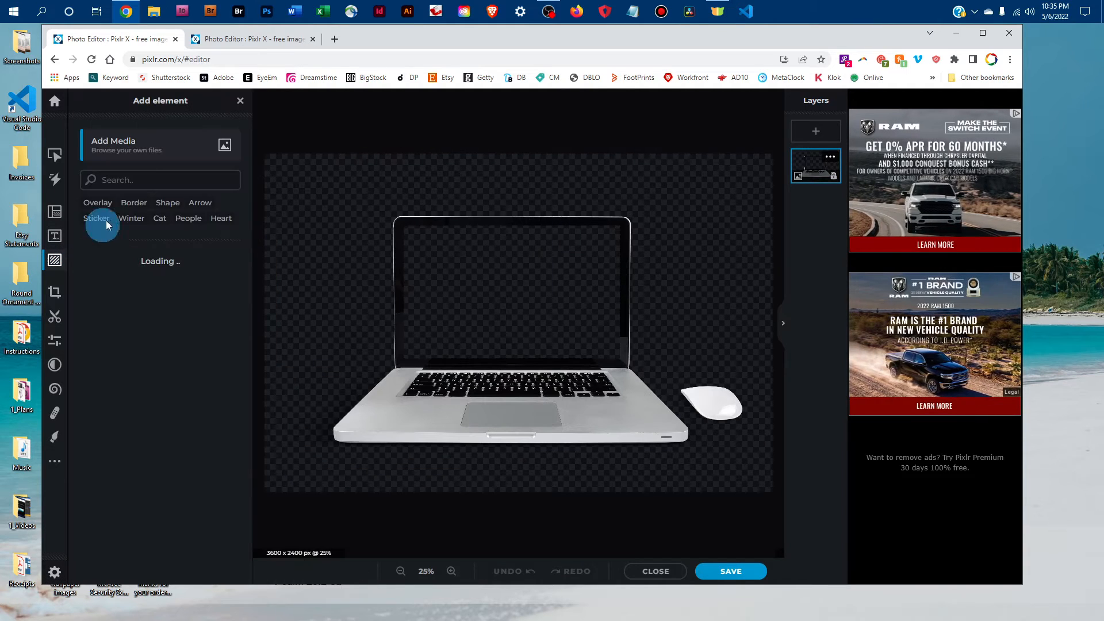
pyautogui.click(154, 148)
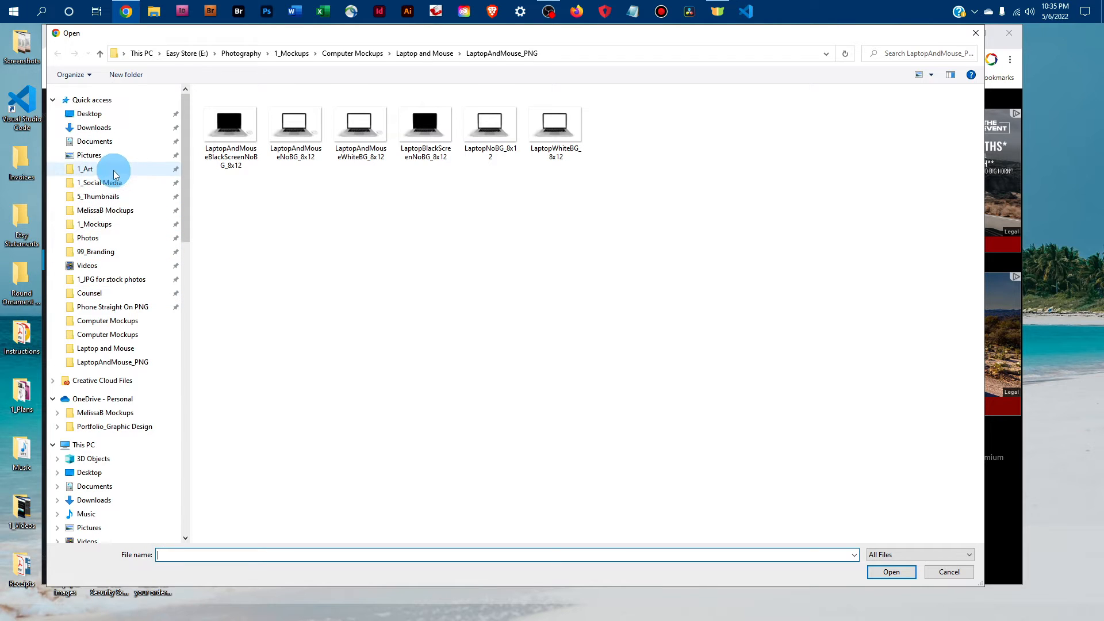
pyautogui.click(111, 169)
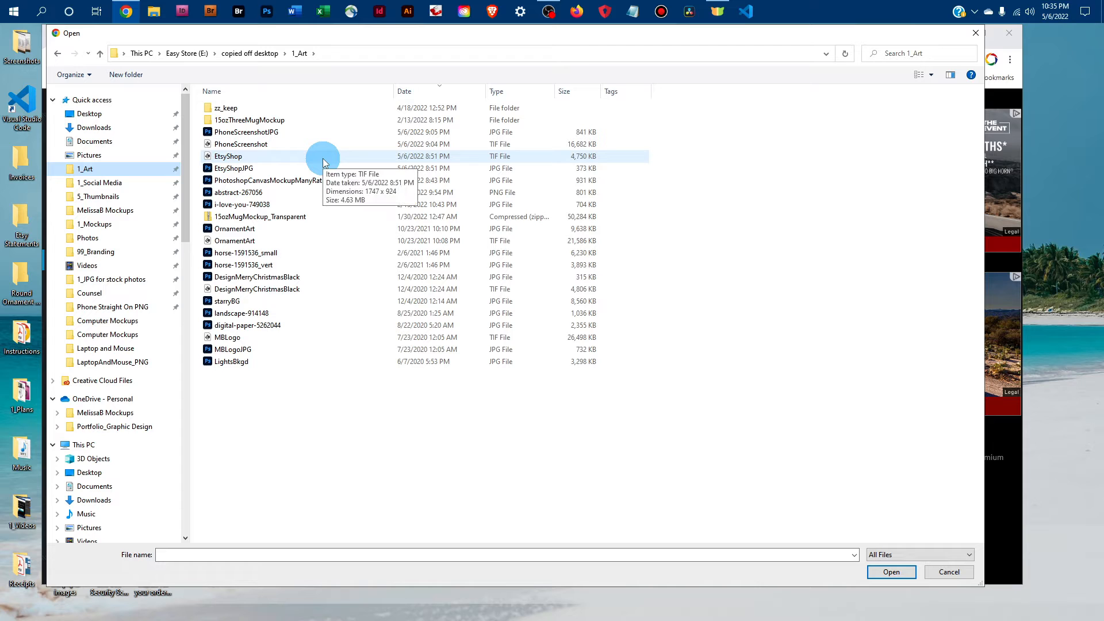
pyautogui.click(320, 168)
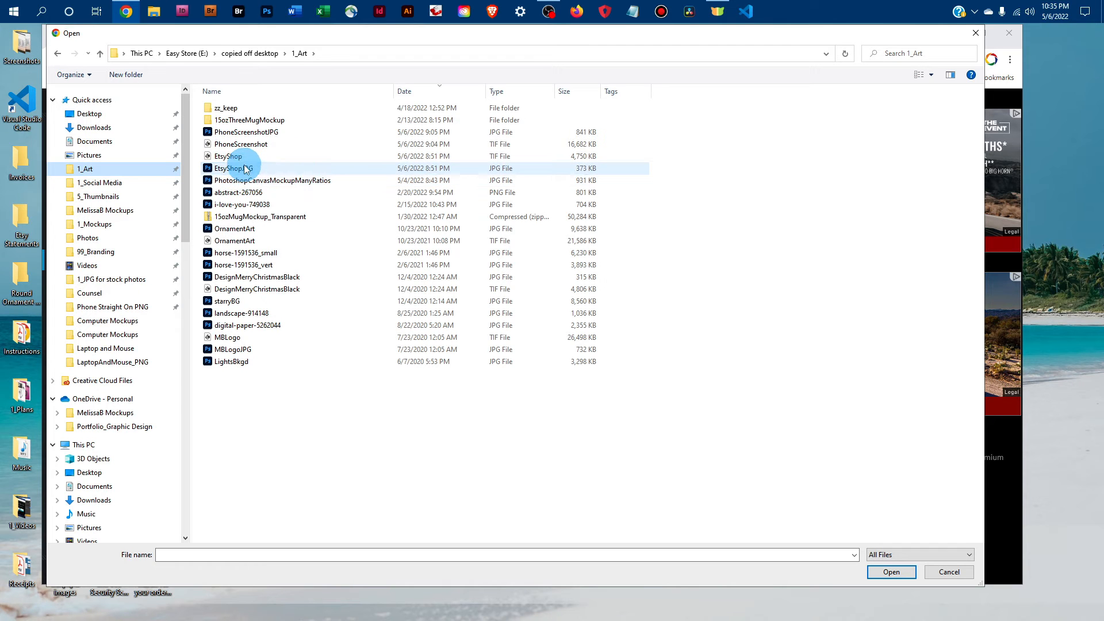
pyautogui.click(892, 571)
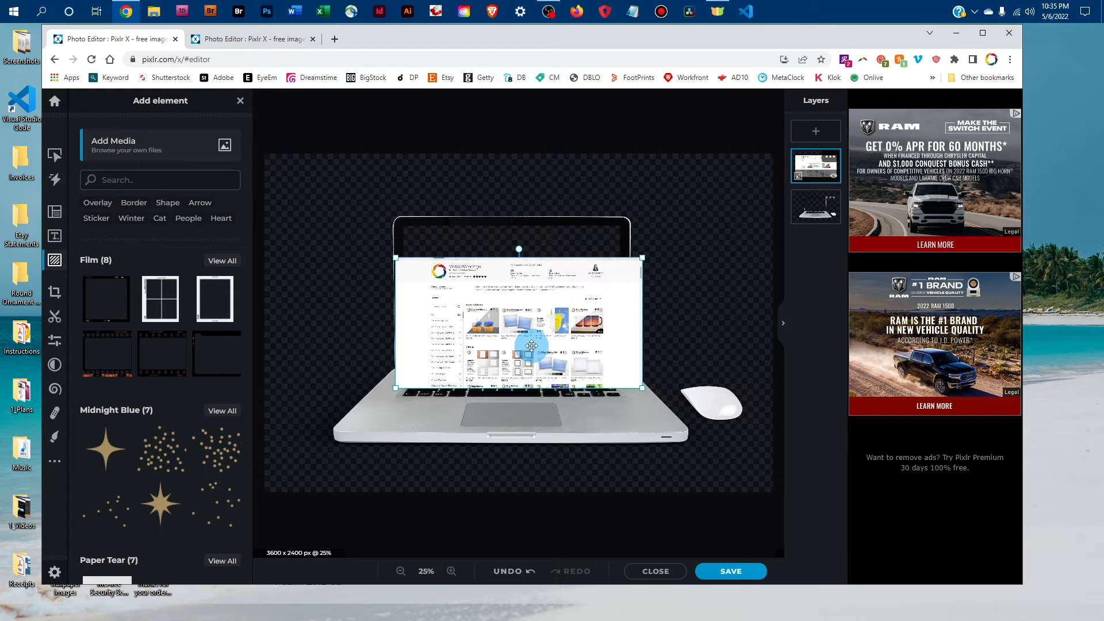
# - Position and enlarge the shop screenshot to cover the laptop's display, and trim it to the screen with a rectangular Keep cutout
pyautogui.moveTo(527, 342); pyautogui.dragTo(517, 311)
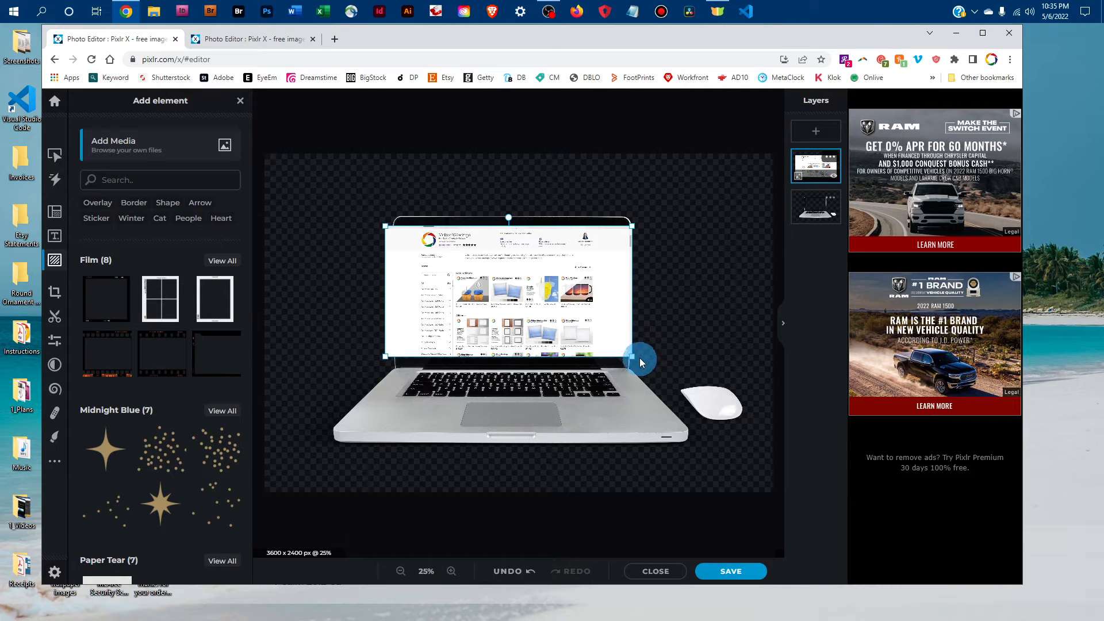
pyautogui.moveTo(638, 359); pyautogui.dragTo(642, 365)
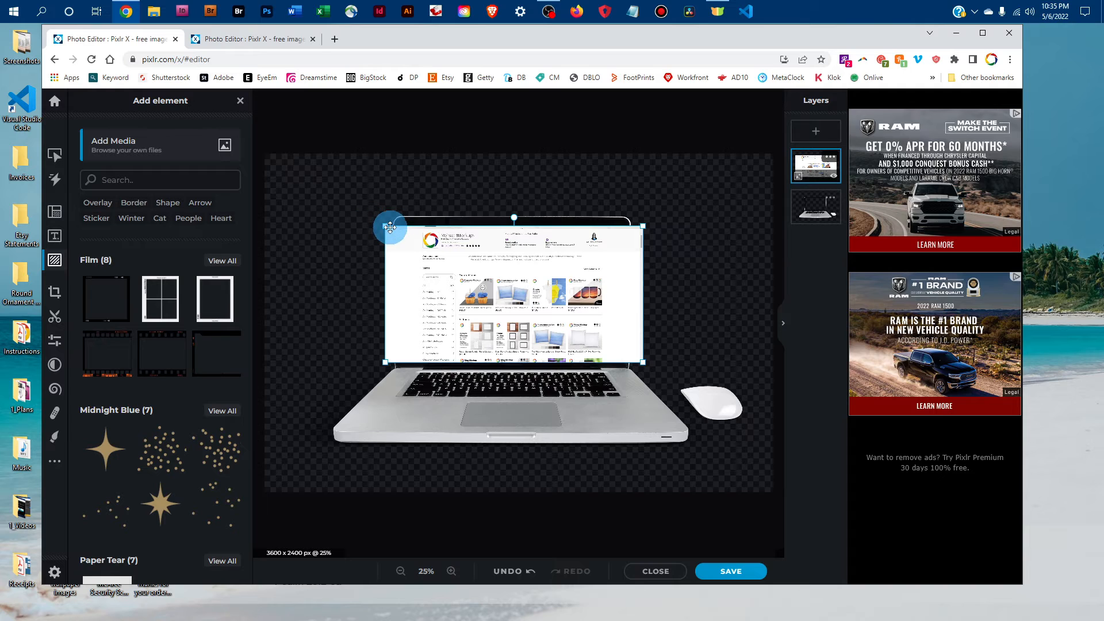
pyautogui.moveTo(384, 225); pyautogui.dragTo(375, 221)
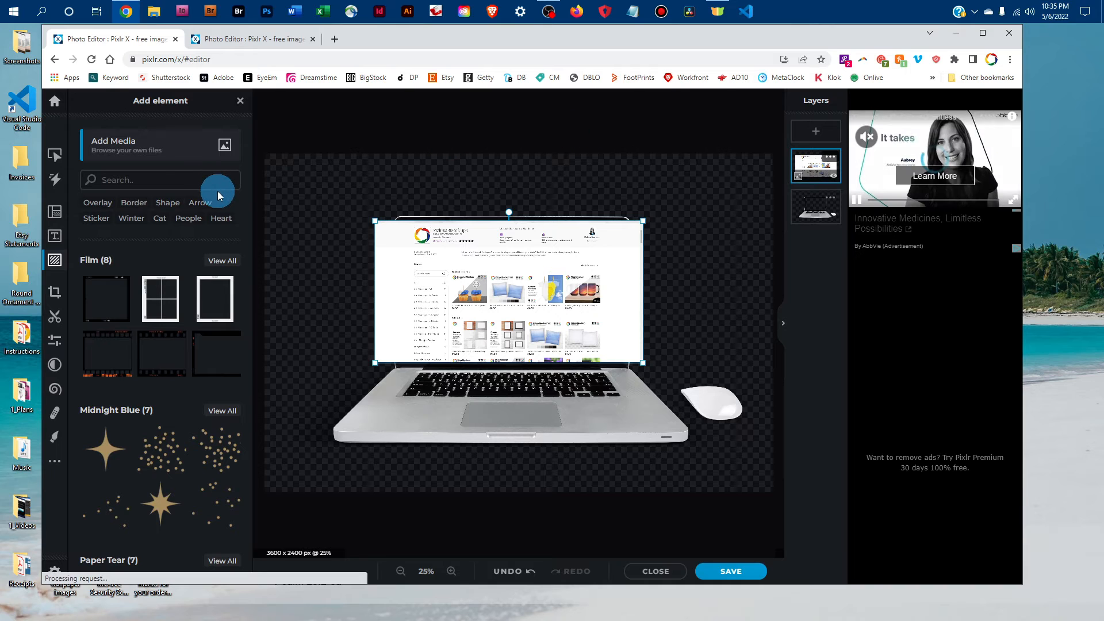
pyautogui.click(55, 321)
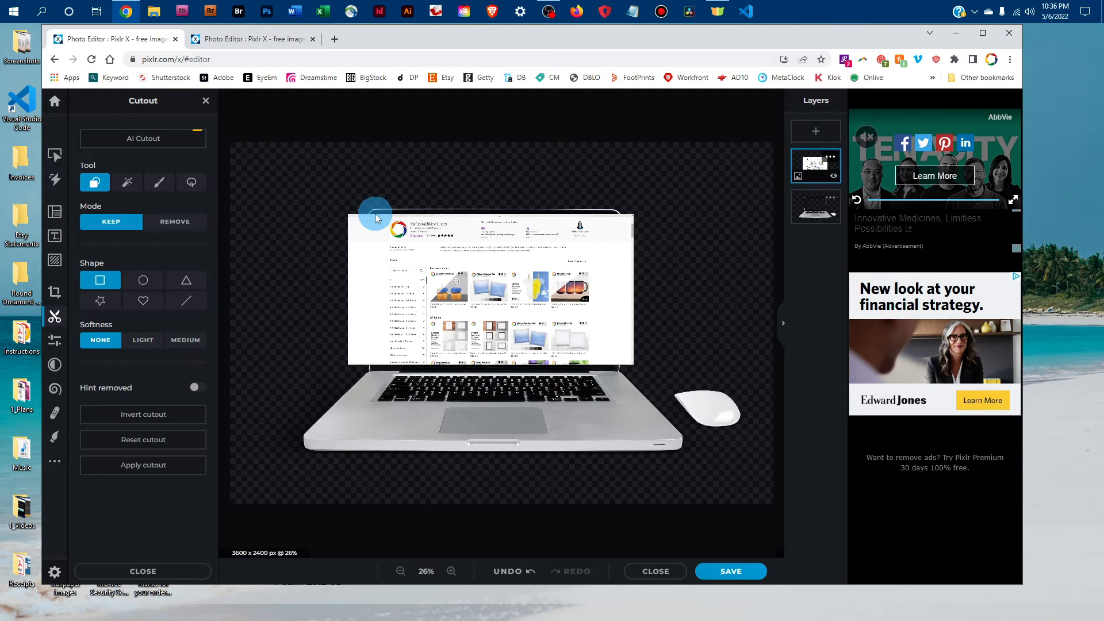
pyautogui.moveTo(375, 215); pyautogui.dragTo(615, 369)
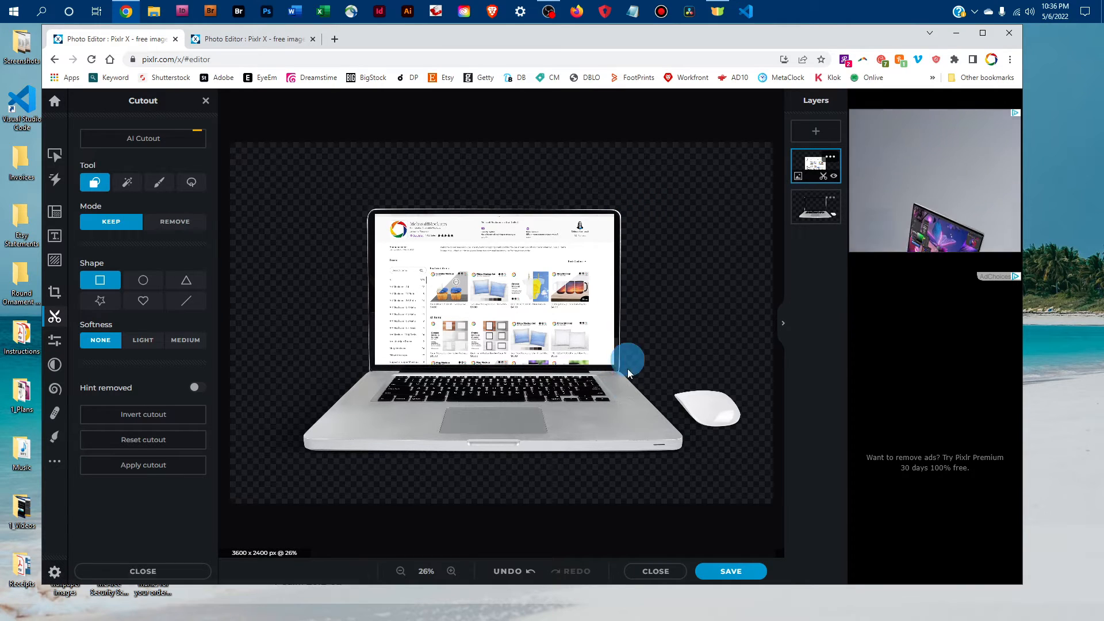
# - Unlock the laptop's Background layer and place it above the shop screenshot layer
pyautogui.click(829, 200)
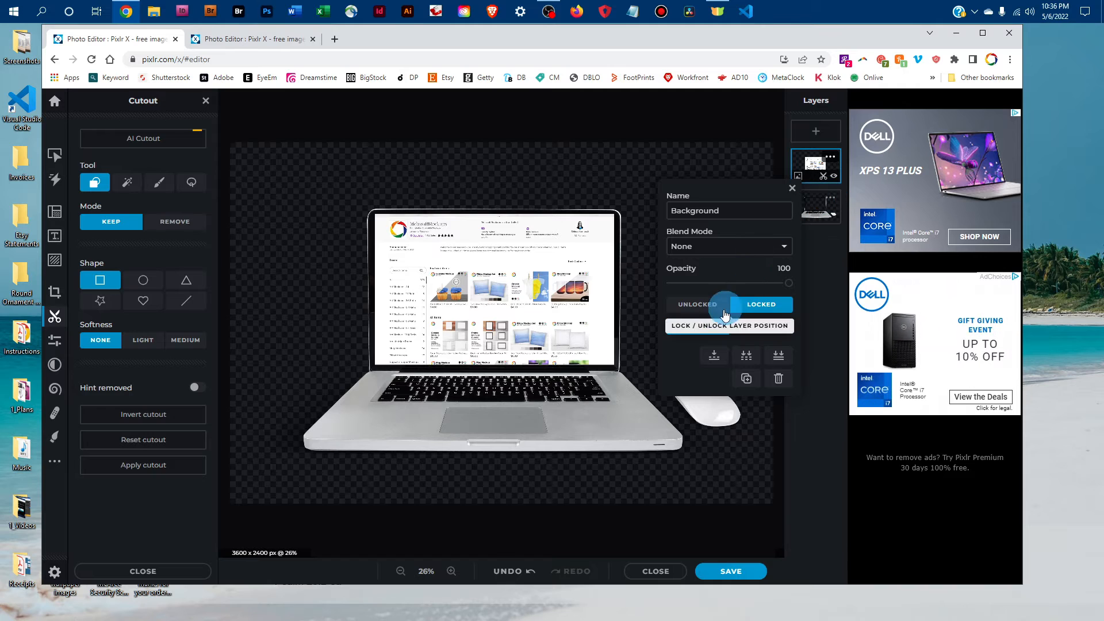
pyautogui.click(692, 309)
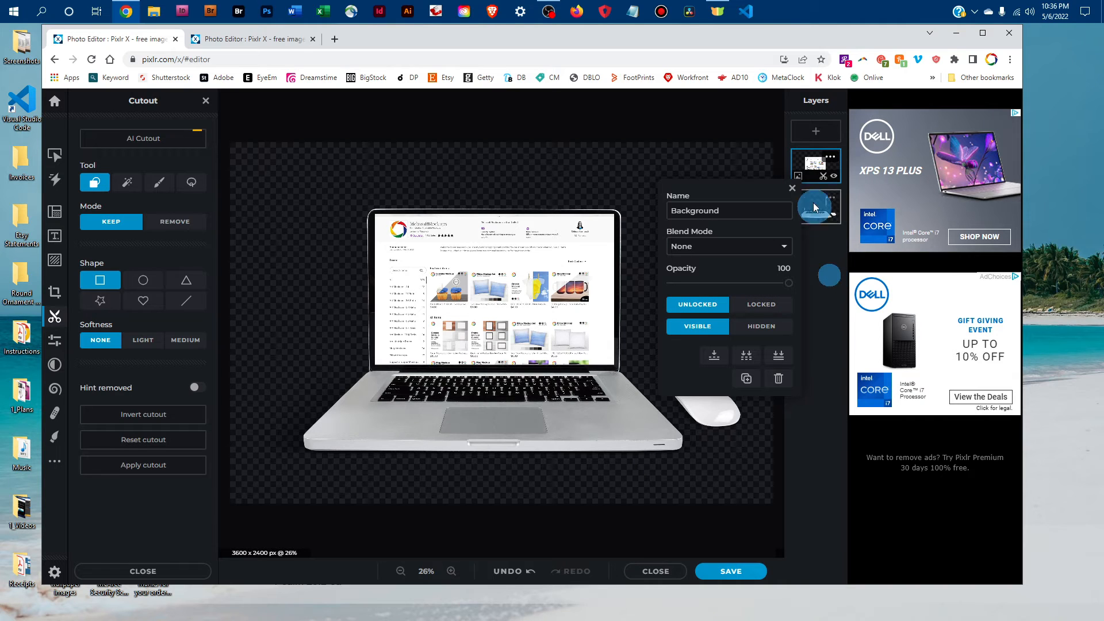
pyautogui.moveTo(815, 207)
pyautogui.mouseDown()
pyautogui.moveTo(808, 158)
pyautogui.moveTo(808, 227)
pyautogui.mouseUp()
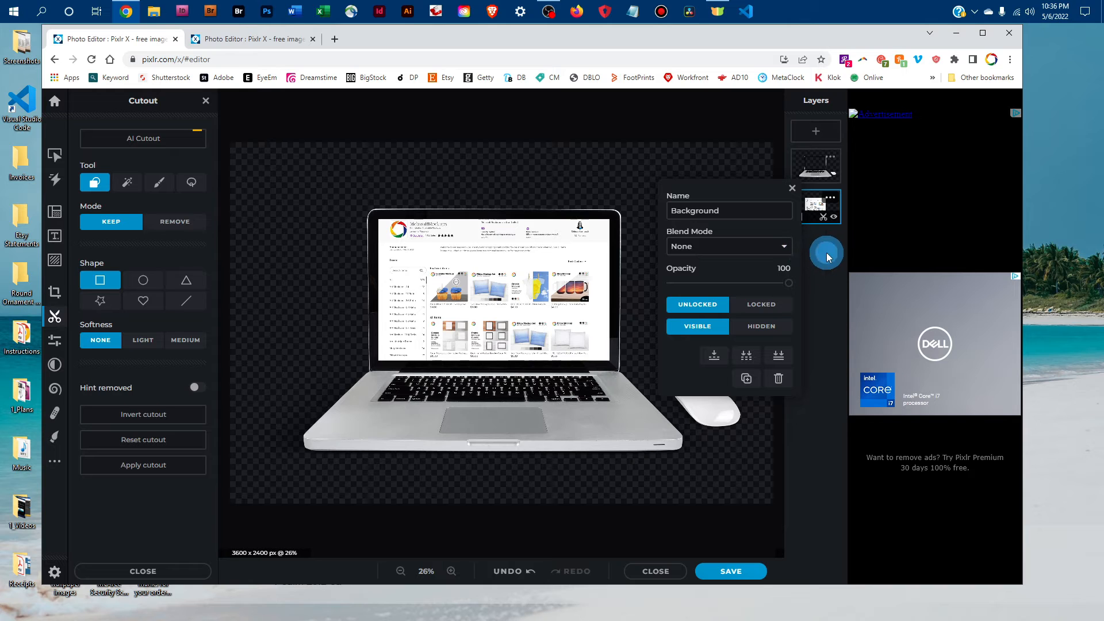
pyautogui.click(793, 185)
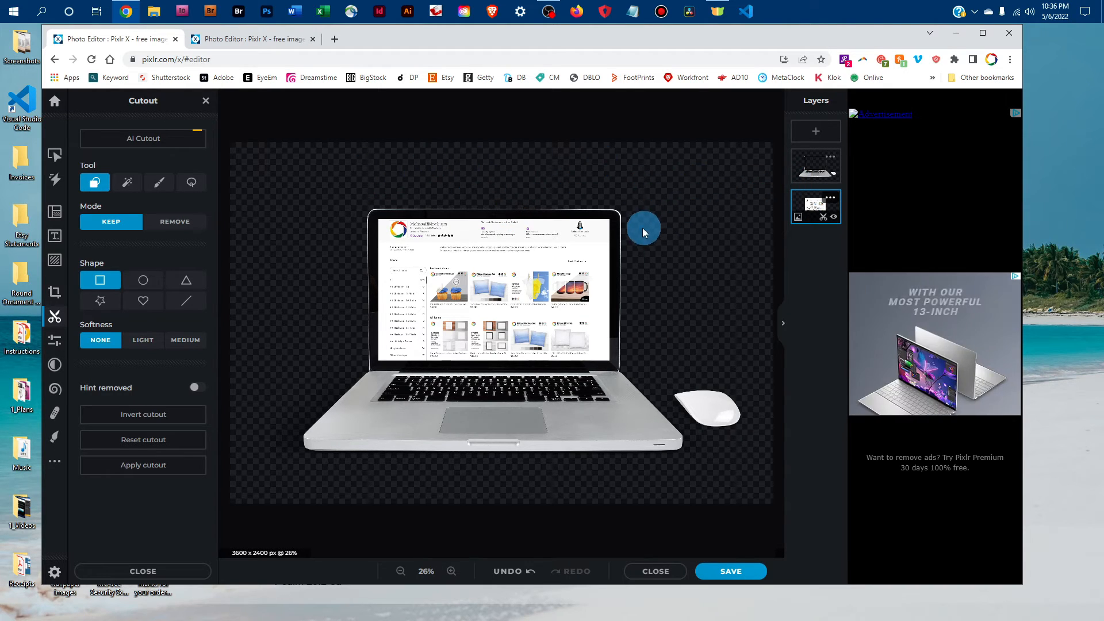
# - Add the LightsBkgd image from the 1_Art folder and place its layer beneath the laptop and screenshot layers
pyautogui.click(53, 261)
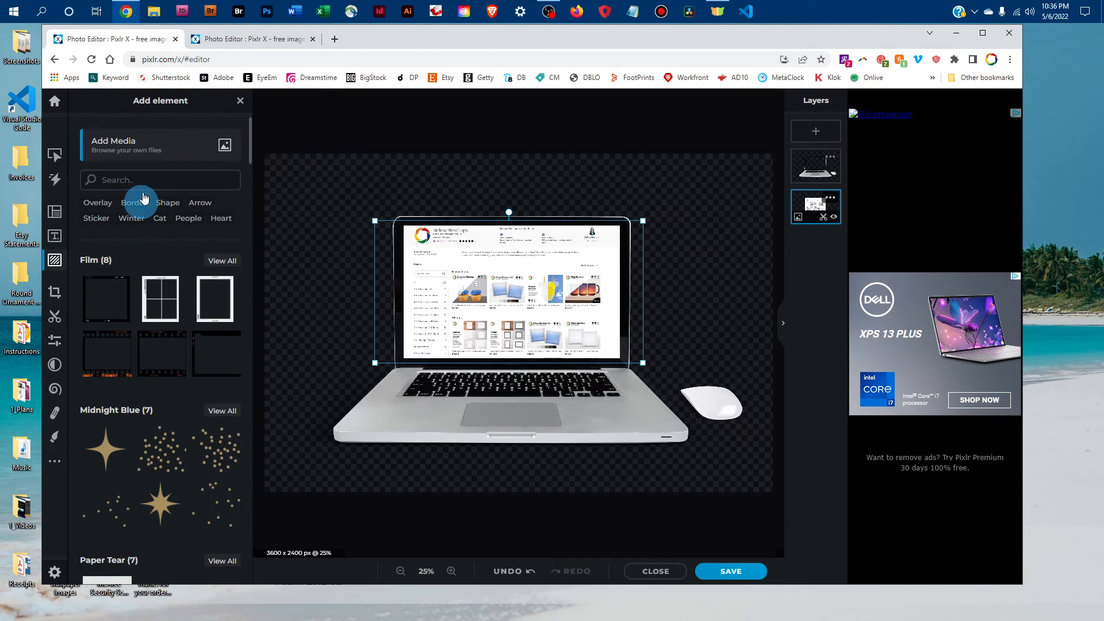
pyautogui.click(165, 149)
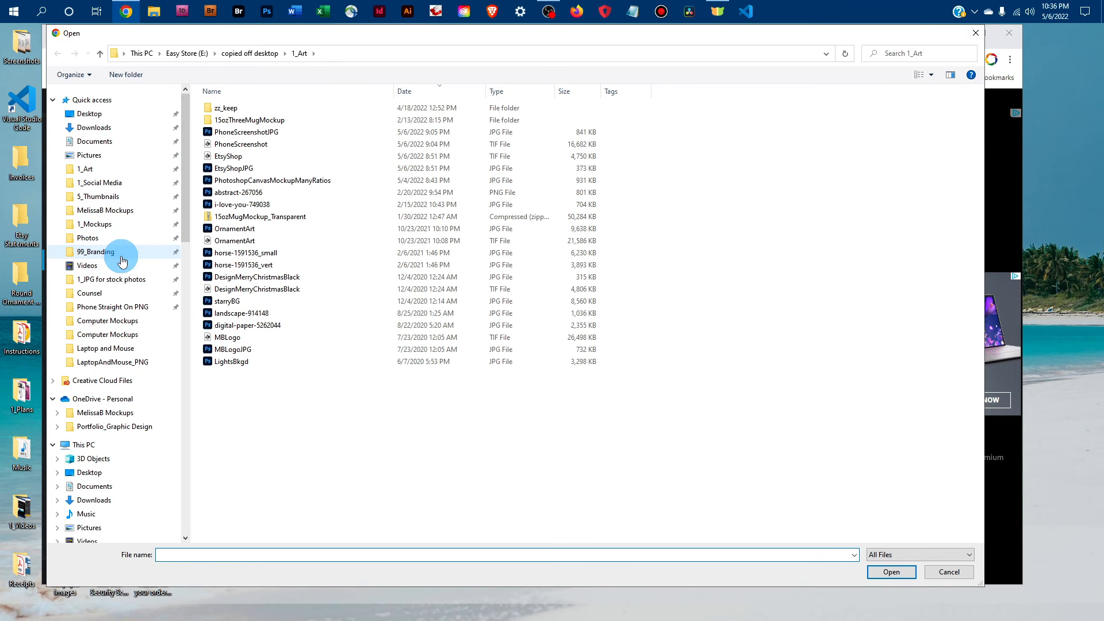
pyautogui.click(85, 168)
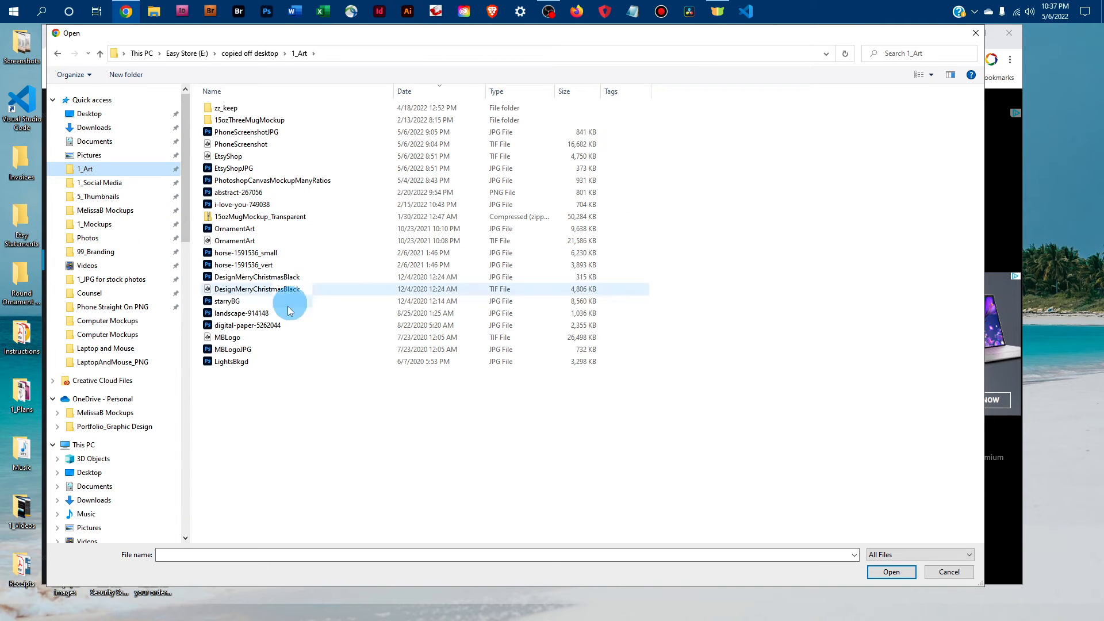
pyautogui.click(237, 362)
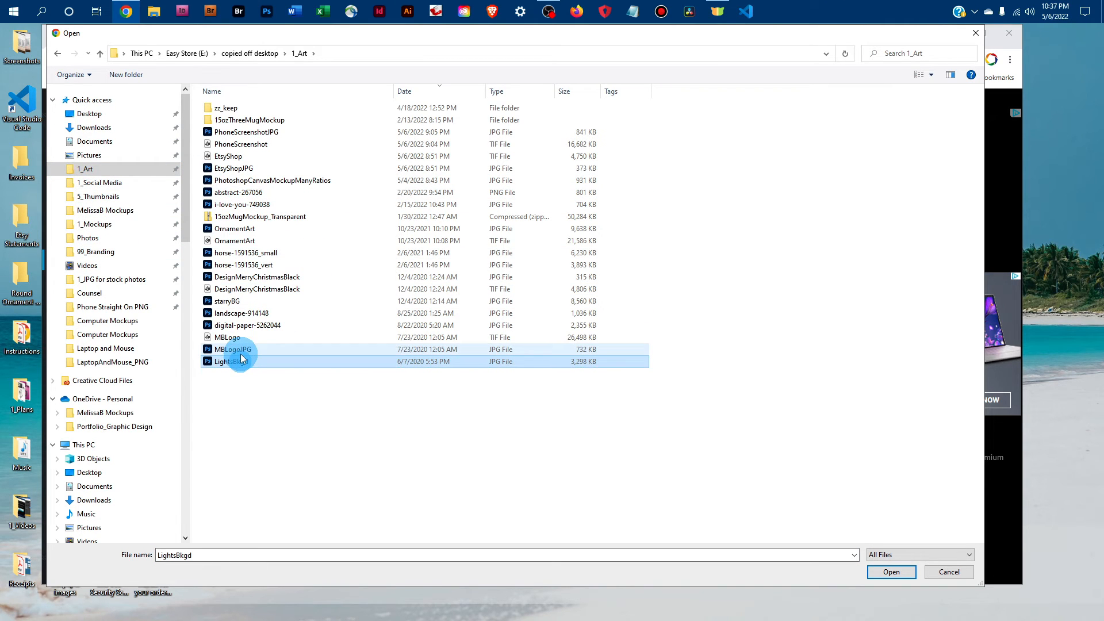
pyautogui.click(899, 576)
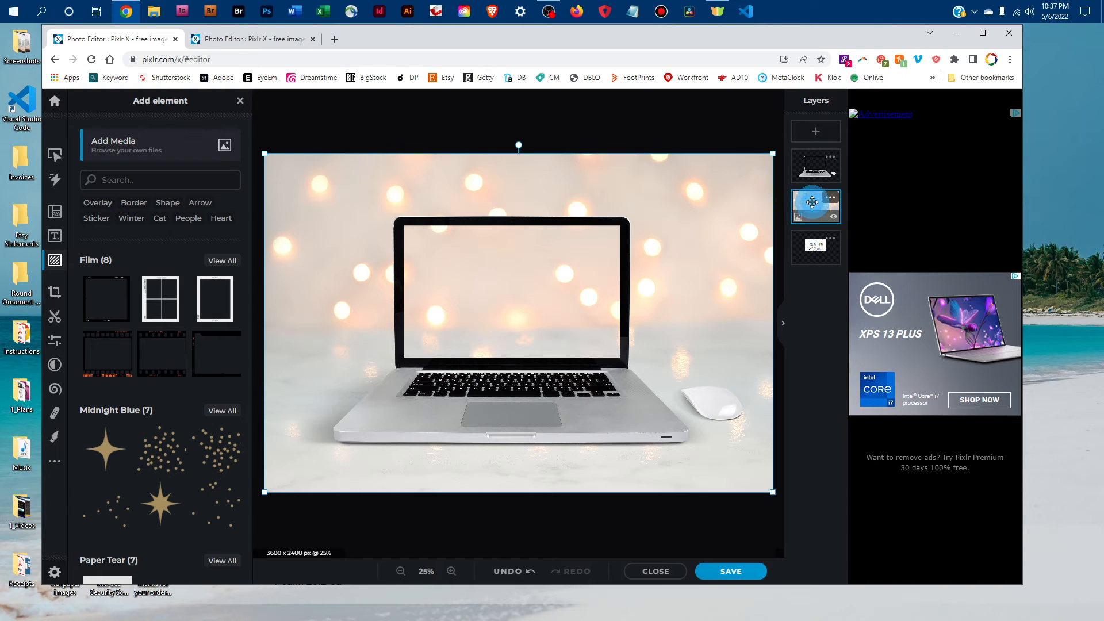
pyautogui.moveTo(814, 231)
pyautogui.mouseDown()
pyautogui.moveTo(813, 276)
pyautogui.moveTo(803, 270)
pyautogui.moveTo(814, 241)
pyautogui.moveTo(834, 237)
pyautogui.mouseUp()
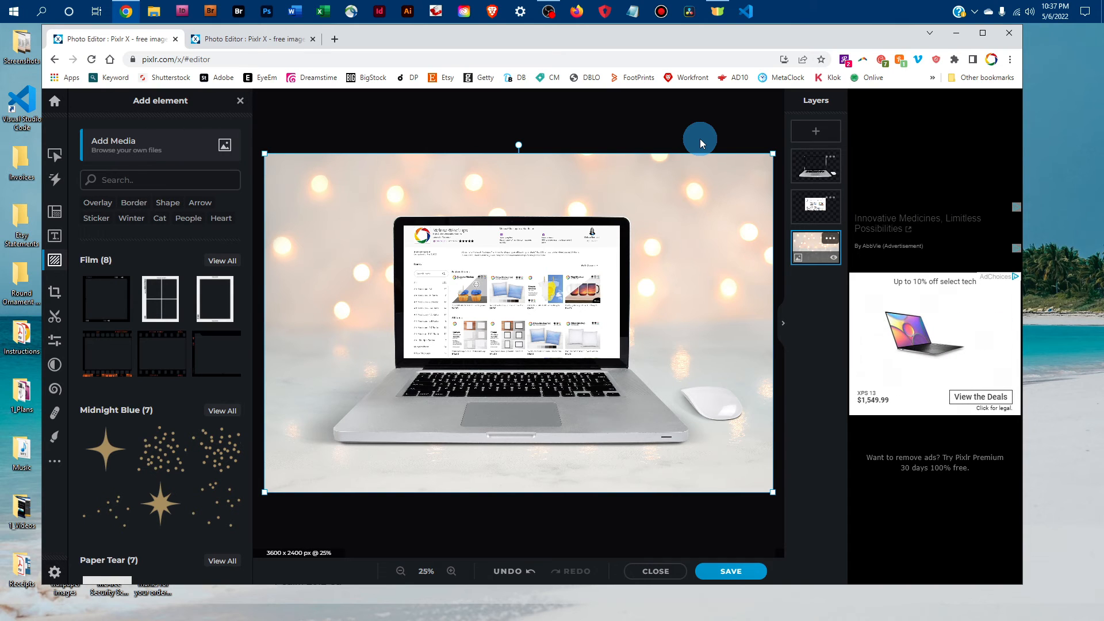
# - Save the mockup as a 3600 x 2400 JPG with raised quality under the name LaptopAndMouseNoBG_8x12, and dismiss the ad
pyautogui.click(742, 572)
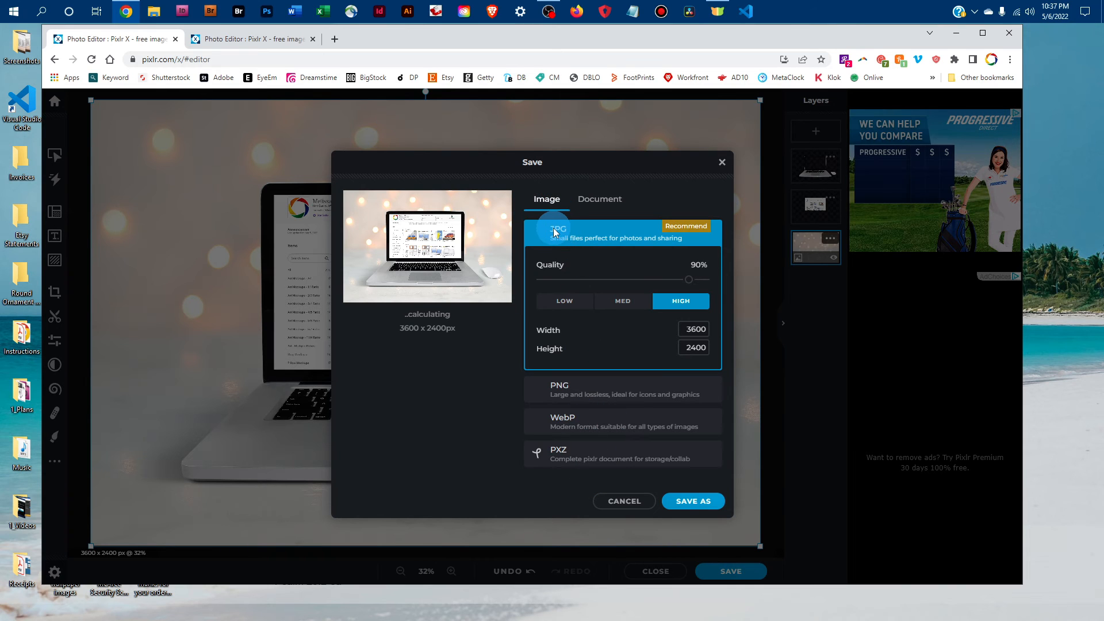
pyautogui.moveTo(691, 282); pyautogui.dragTo(713, 285)
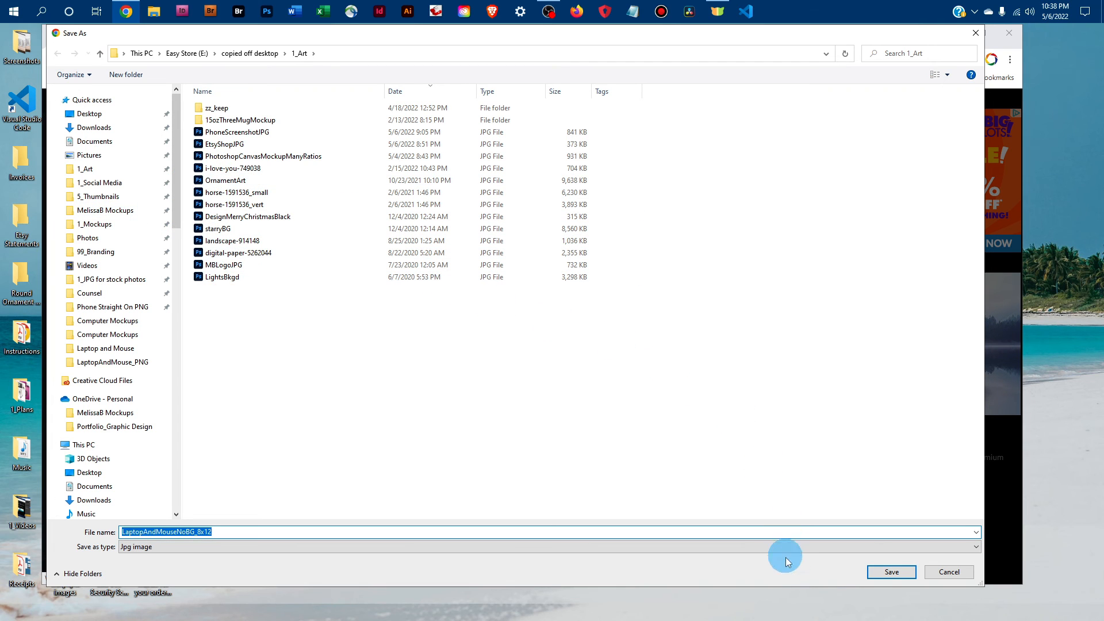
pyautogui.click(899, 575)
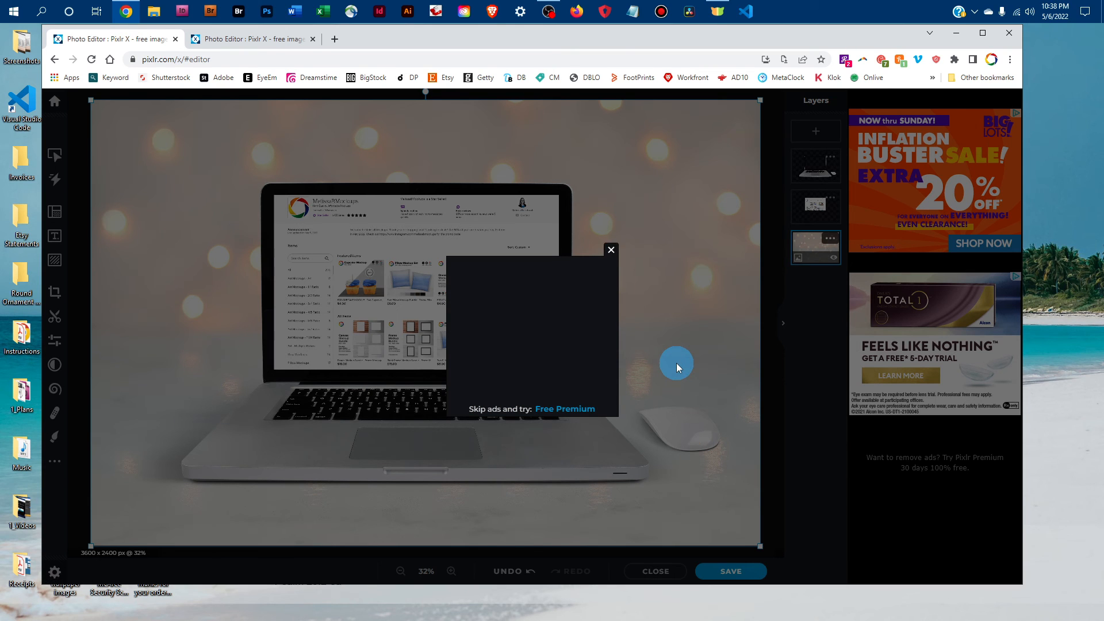
pyautogui.click(611, 251)
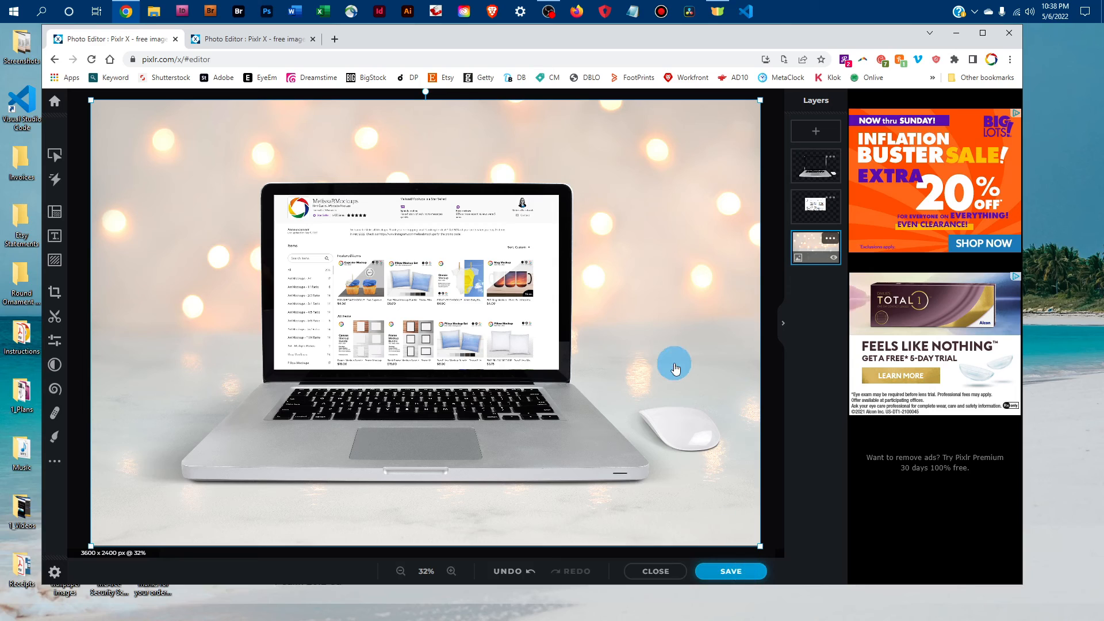
# - Review the available save formats, including the PXZ layered document option, and close the dialog without saving
pyautogui.hotkey('ctrl', 's')
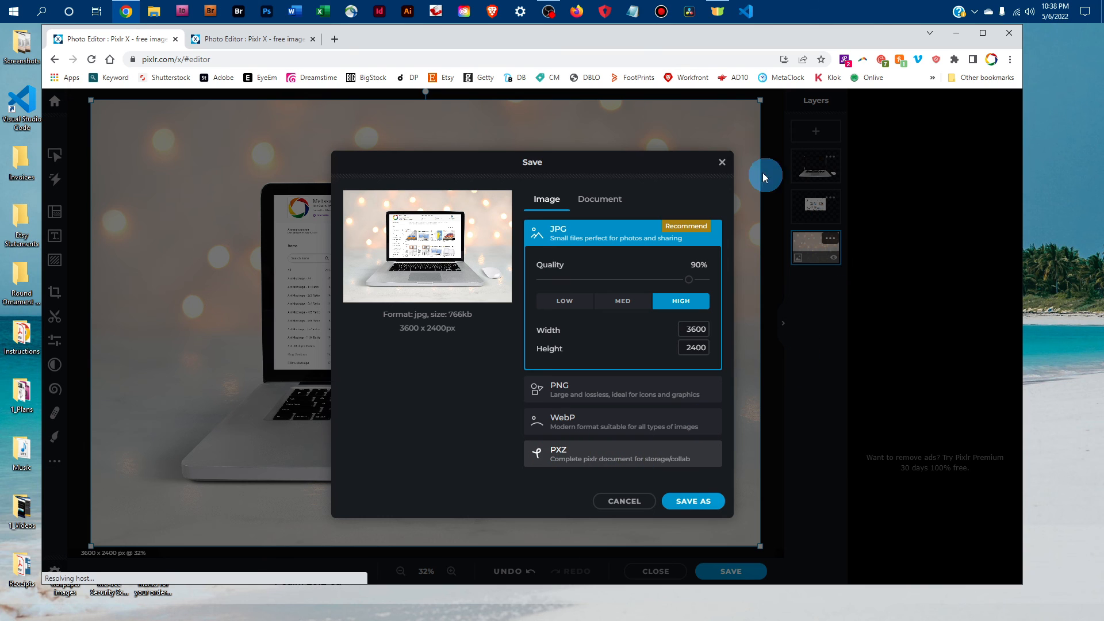
pyautogui.click(723, 163)
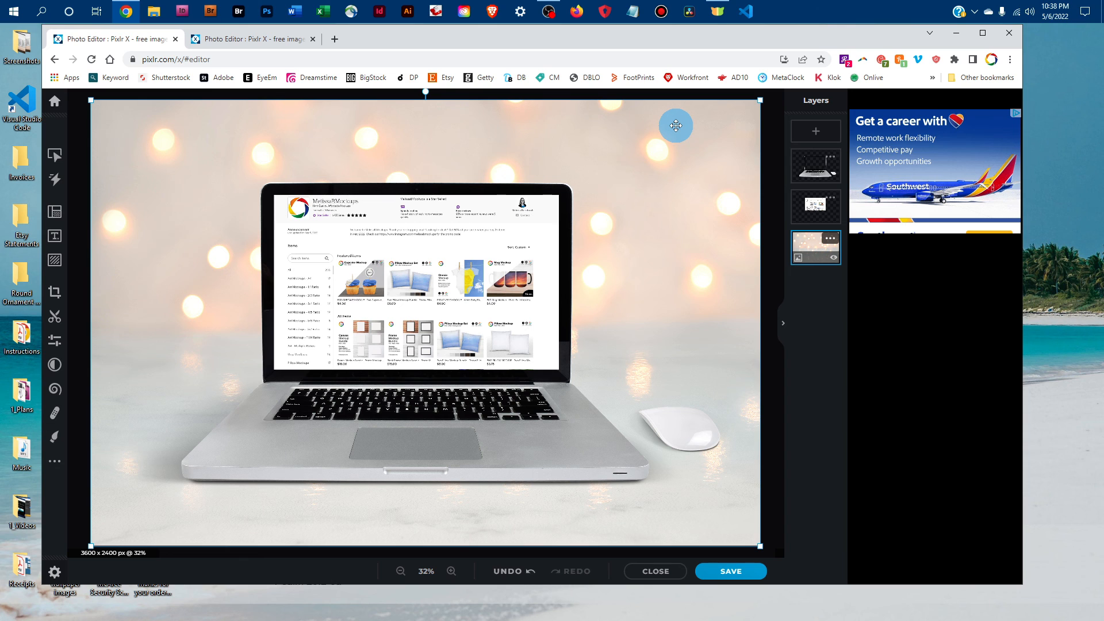
pyautogui.click(215, 44)
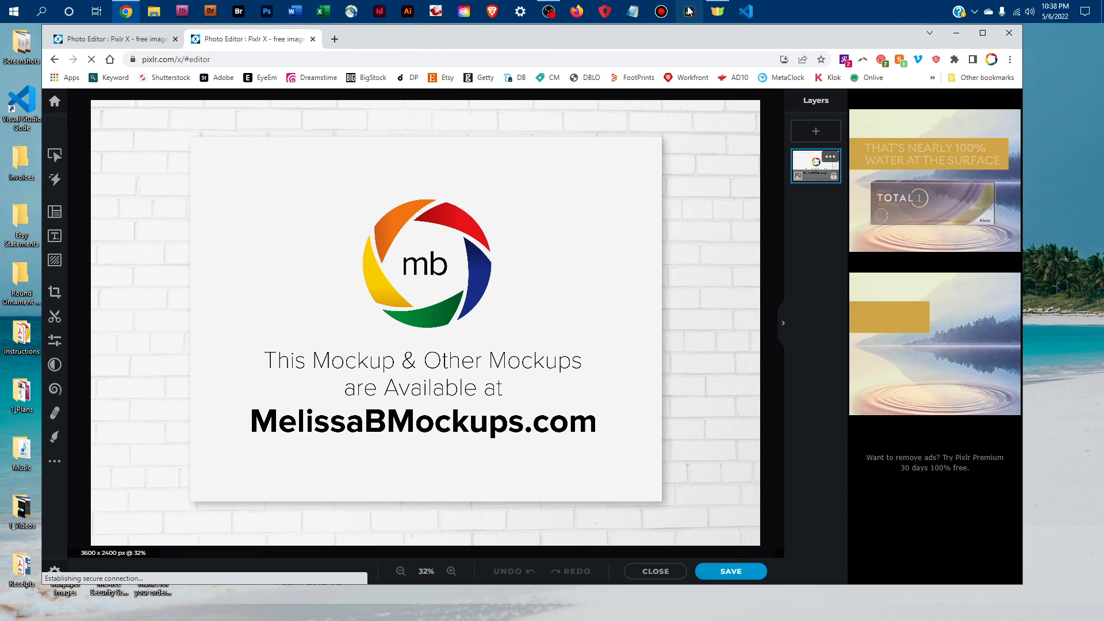
pyautogui.click(797, 9)
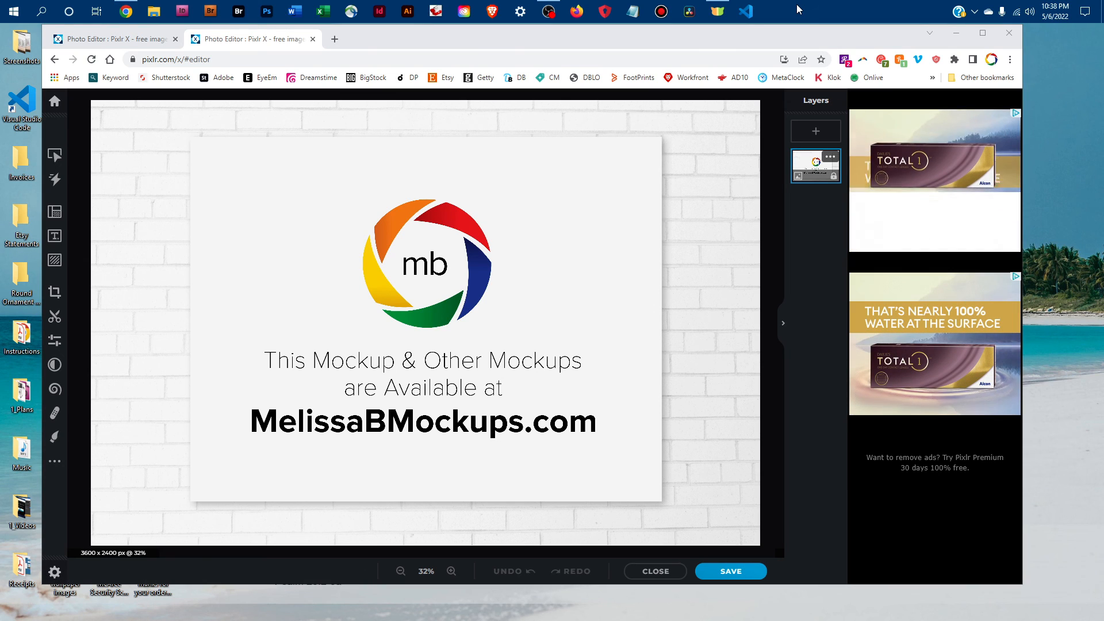